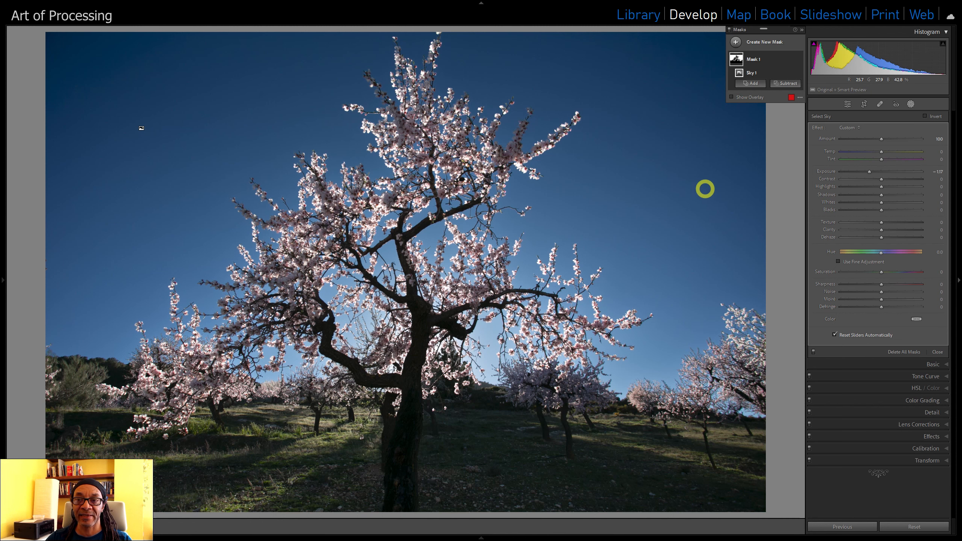
{"action": "mouse_move", "coordinate": [736, 63]}
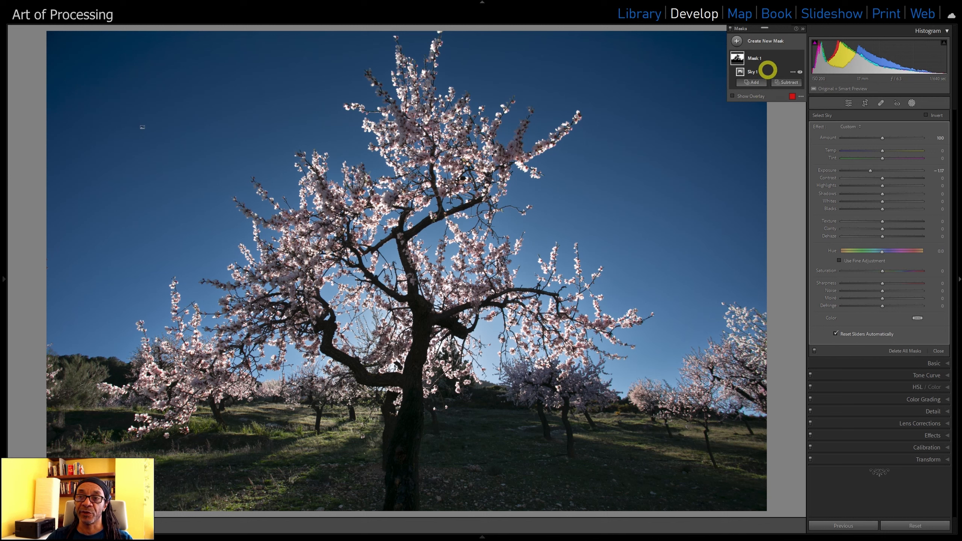
{"action": "right_click", "coordinate": [770, 59]}
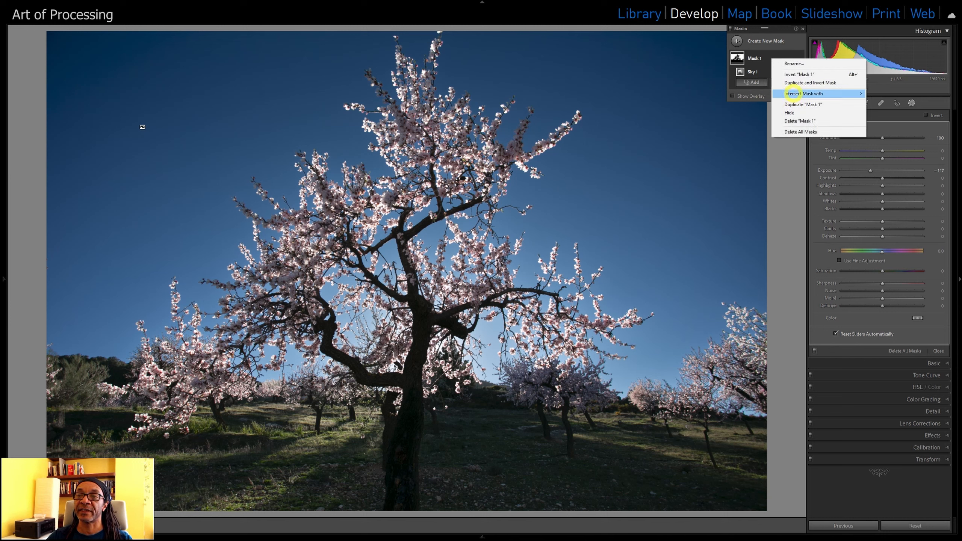
{"action": "mouse_move", "coordinate": [814, 93]}
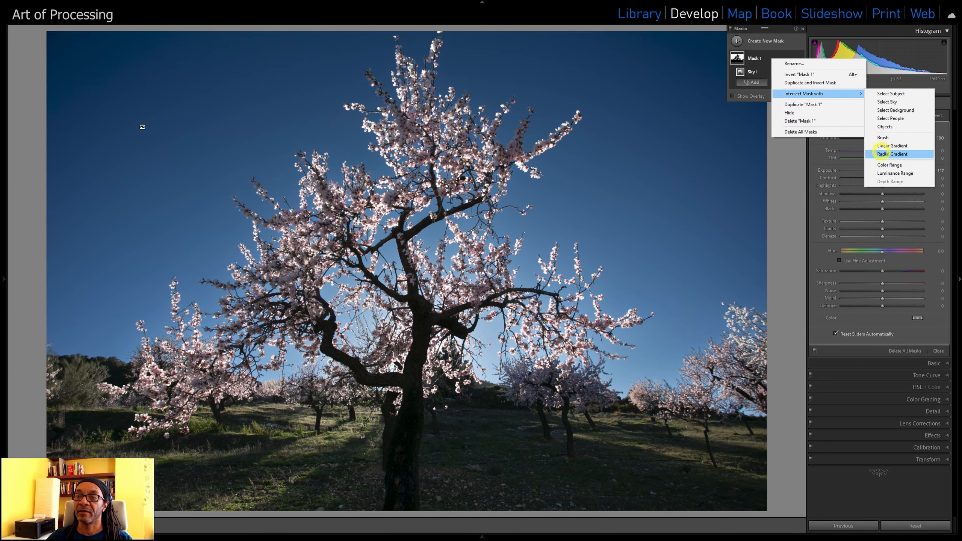
{"action": "left_click", "coordinate": [760, 59]}
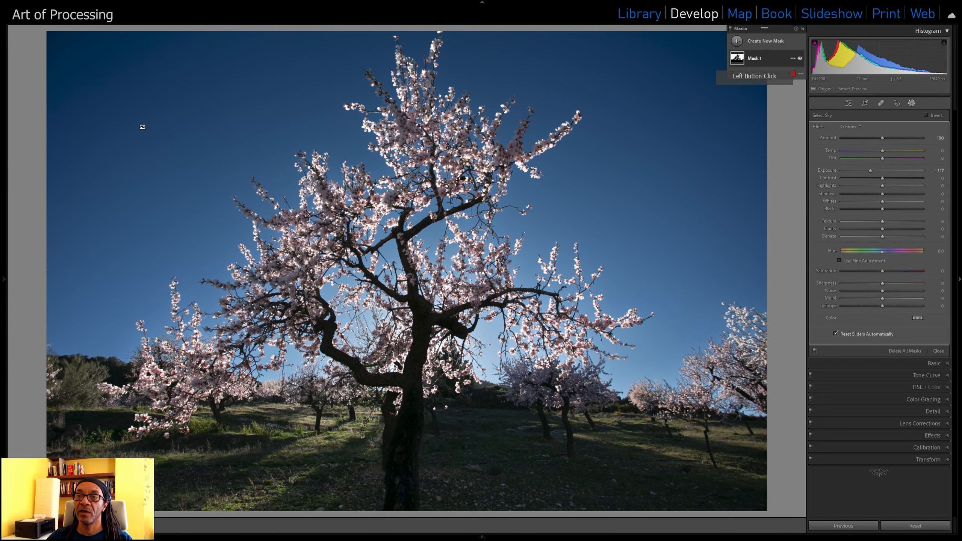
{"action": "left_click", "coordinate": [735, 59]}
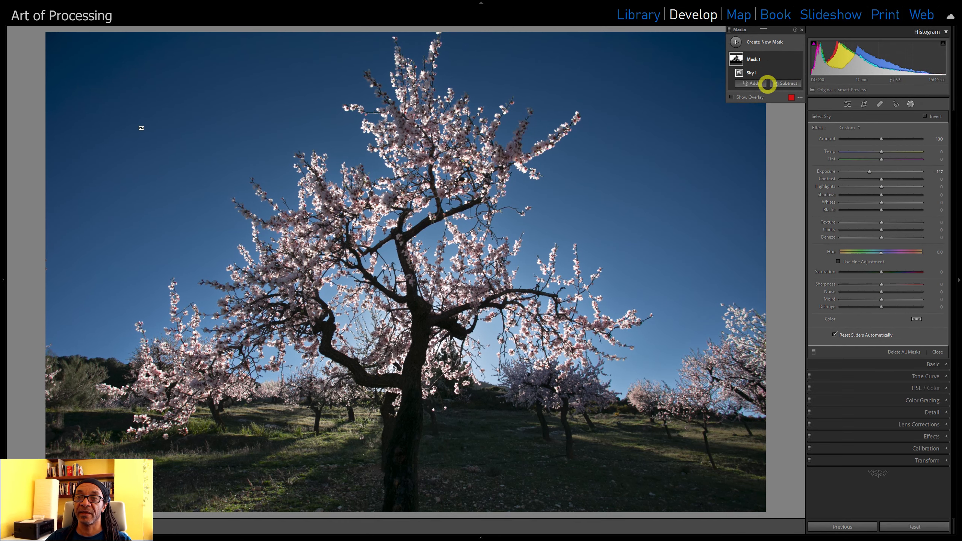
- Intersect the sky mask with a radial gradient centred low on the main tree's trunk, and set the mask's Exposure to 1.95
{"action": "key", "text": "alt"}
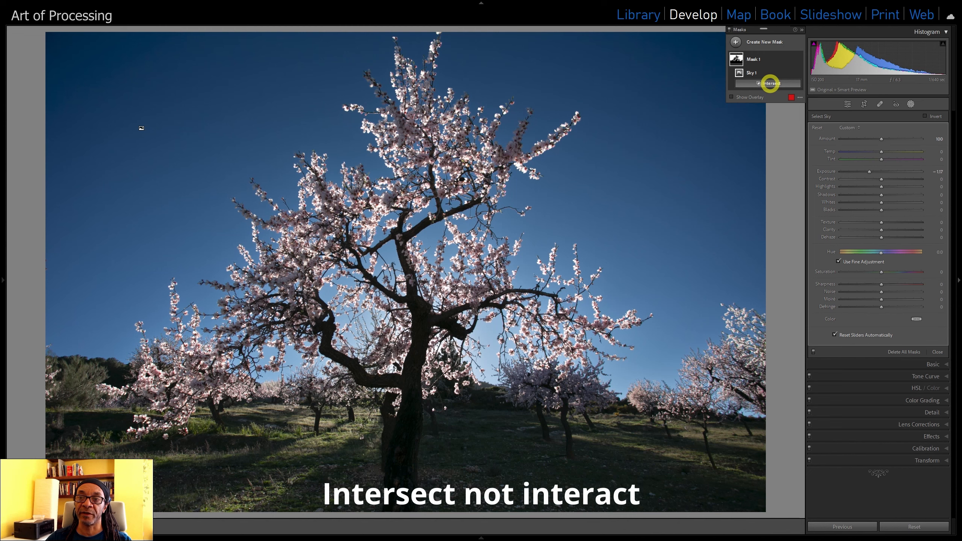
{"action": "left_click", "coordinate": [770, 84], "text": "alt"}
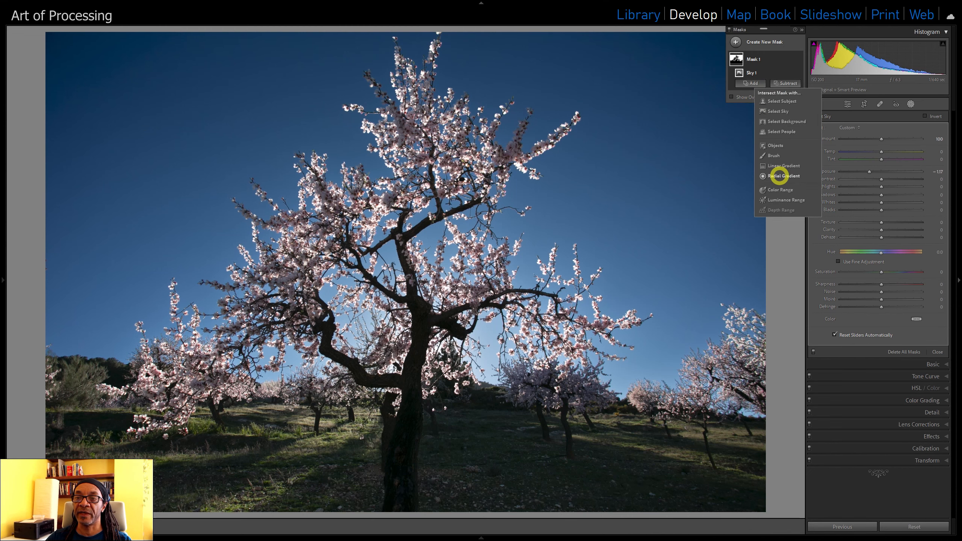
{"action": "left_click", "coordinate": [779, 176]}
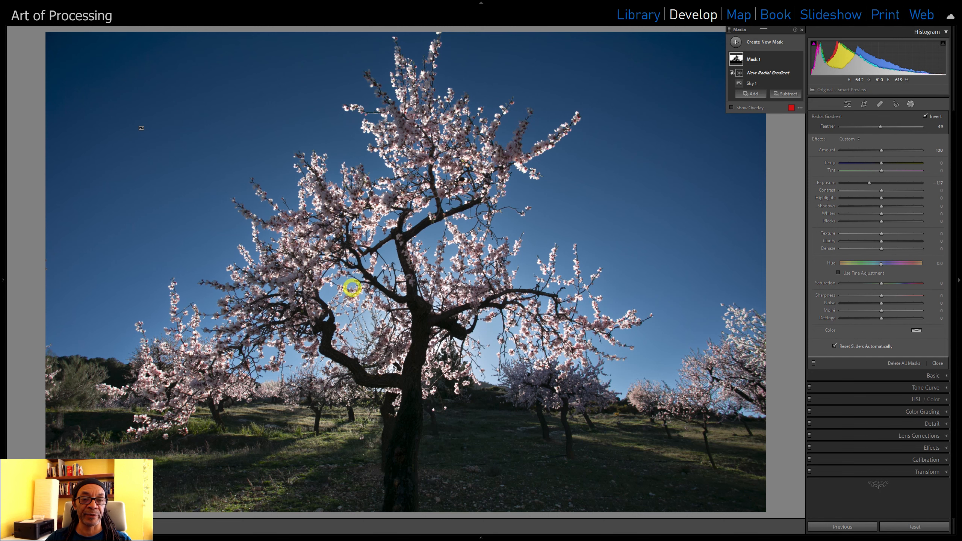
{"action": "mouse_move", "coordinate": [324, 258]}
{"action": "left_mouse_down"}
{"action": "mouse_move", "coordinate": [440, 365]}
{"action": "mouse_move", "coordinate": [474, 417]}
{"action": "mouse_move", "coordinate": [498, 416]}
{"action": "mouse_move", "coordinate": [432, 396]}
{"action": "mouse_move", "coordinate": [436, 366]}
{"action": "mouse_move", "coordinate": [542, 427]}
{"action": "left_mouse_up"}
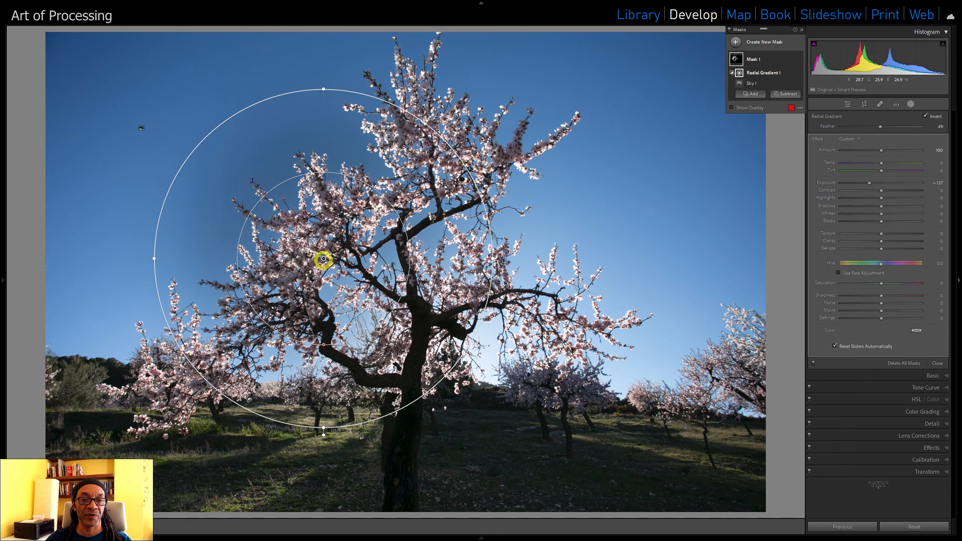
{"action": "left_click_drag", "start_coordinate": [324, 258], "coordinate": [425, 370]}
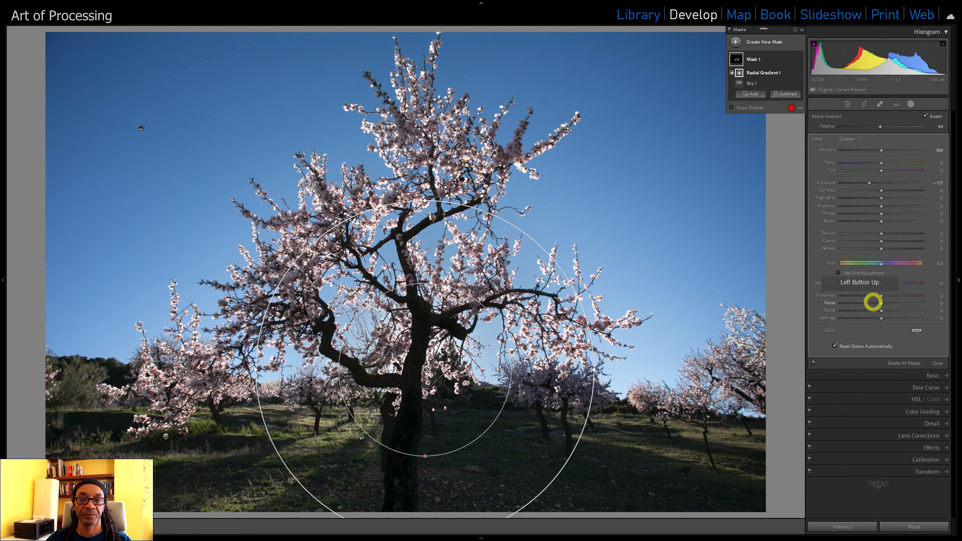
{"action": "mouse_move", "coordinate": [734, 58]}
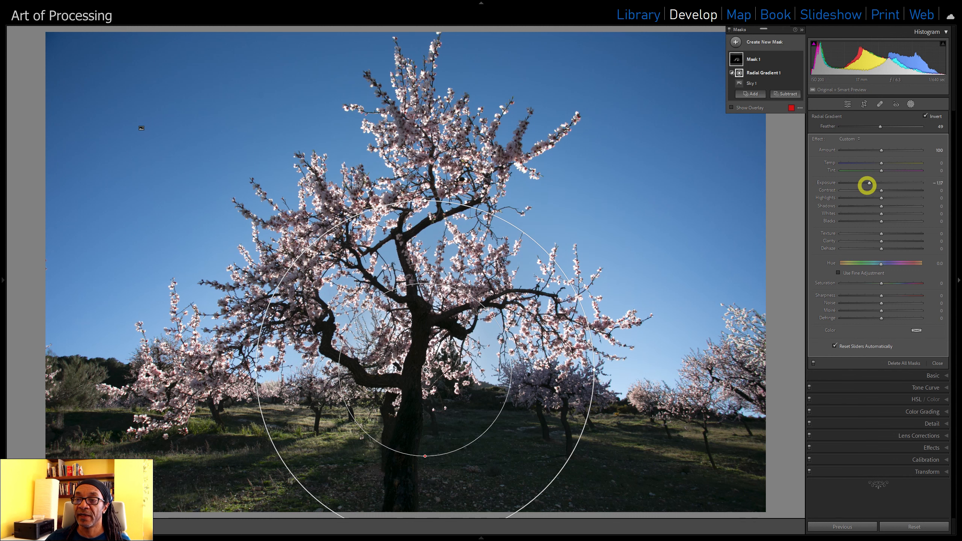
{"action": "left_click_drag", "start_coordinate": [868, 184], "coordinate": [900, 179]}
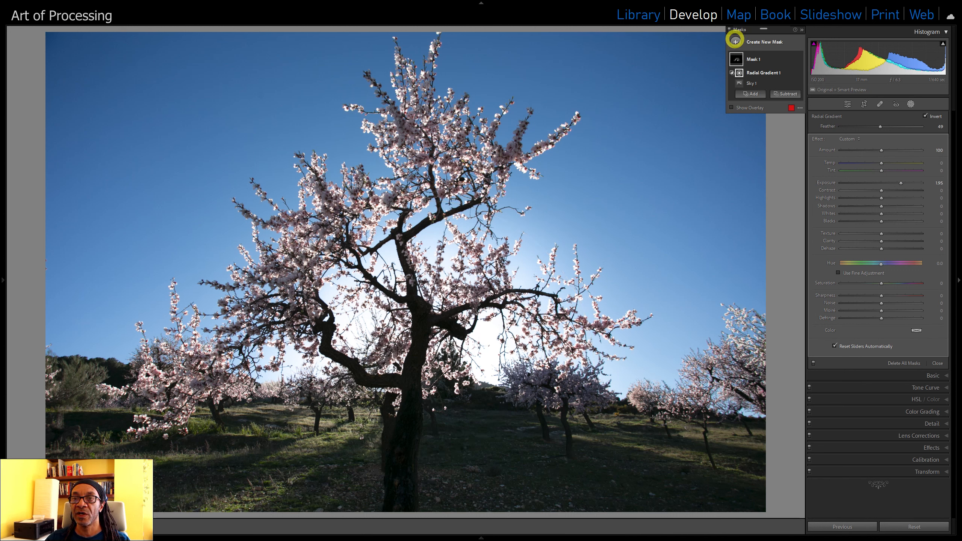
- Create a new Select Sky mask and set its Exposure to -1.99
{"action": "left_click", "coordinate": [735, 41]}
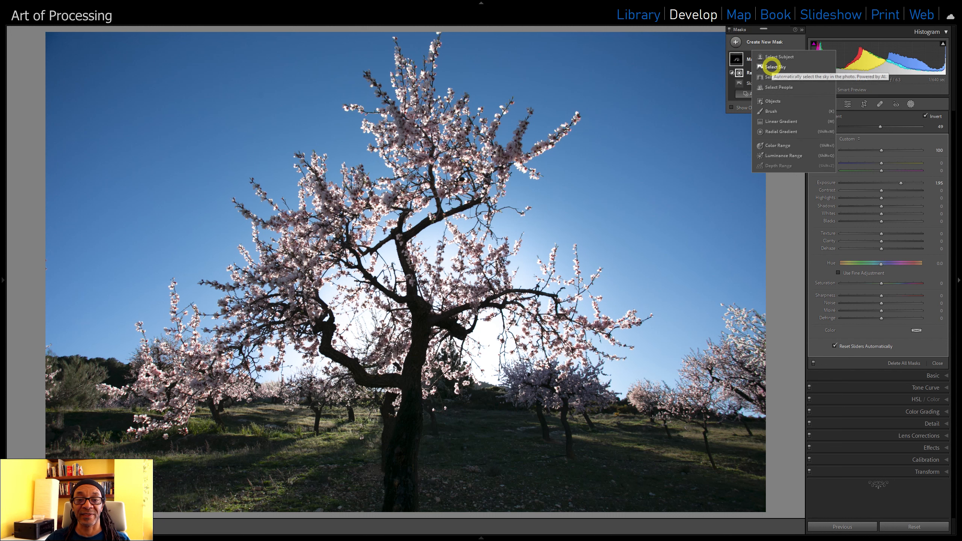
{"action": "left_click", "coordinate": [771, 66]}
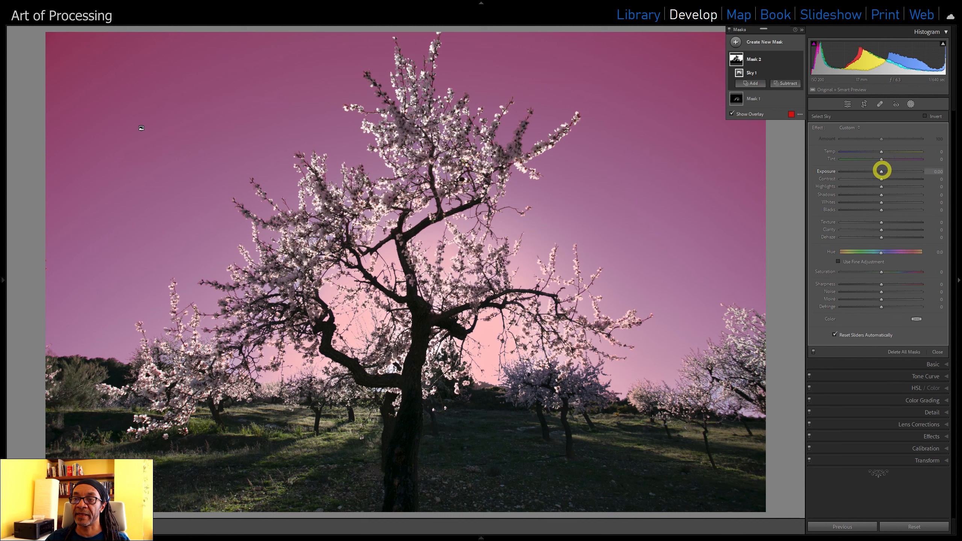
{"action": "left_click_drag", "start_coordinate": [882, 171], "coordinate": [862, 171]}
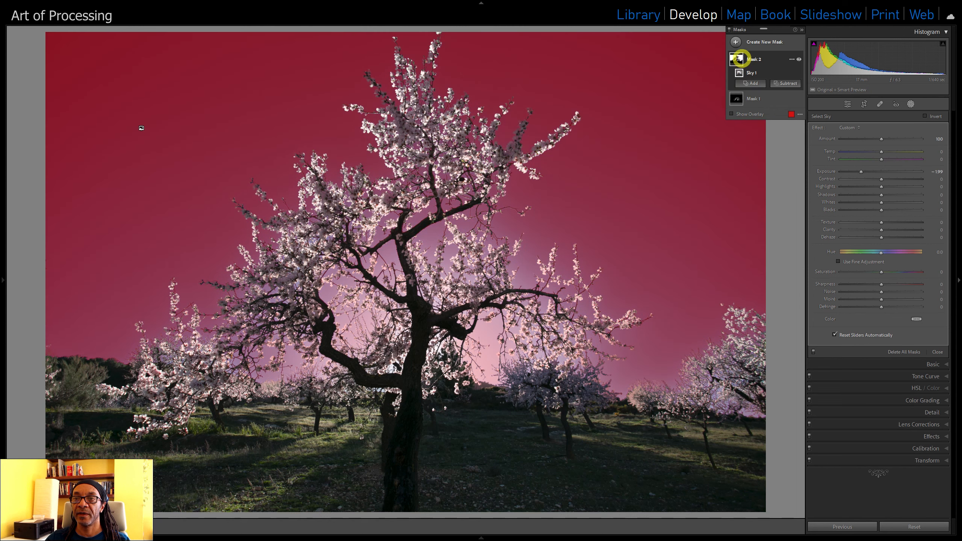
- Set the Exposure of Mask 1, the sky and radial gradient intersection, to 1.84
{"action": "left_click", "coordinate": [742, 98]}
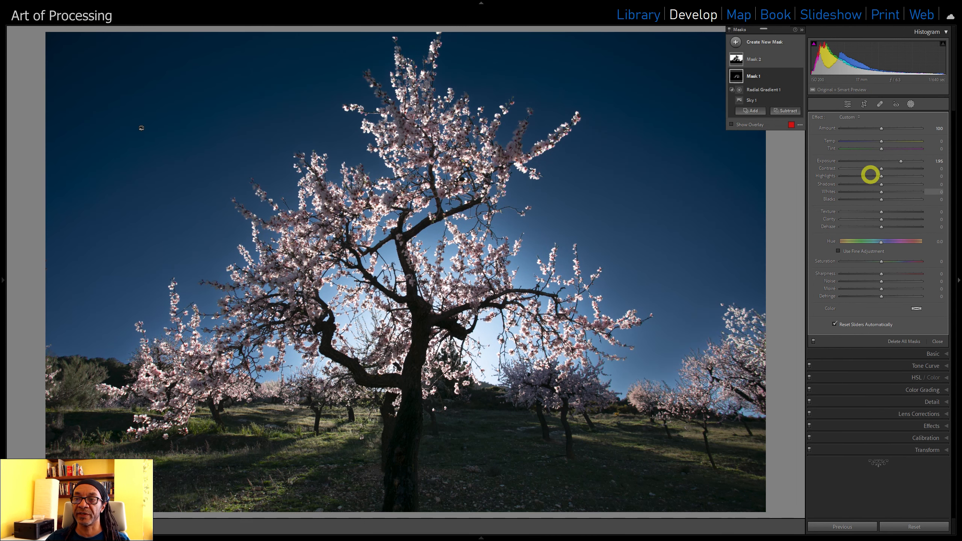
{"action": "mouse_move", "coordinate": [900, 163]}
{"action": "left_mouse_down"}
{"action": "mouse_move", "coordinate": [911, 162]}
{"action": "mouse_move", "coordinate": [888, 163]}
{"action": "mouse_move", "coordinate": [905, 165]}
{"action": "left_mouse_up"}
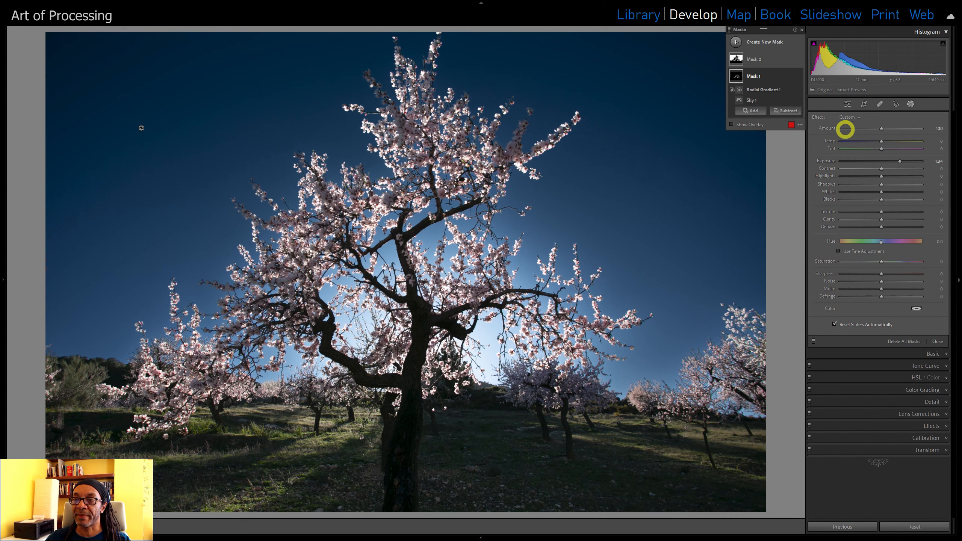
{"action": "left_click", "coordinate": [736, 44]}
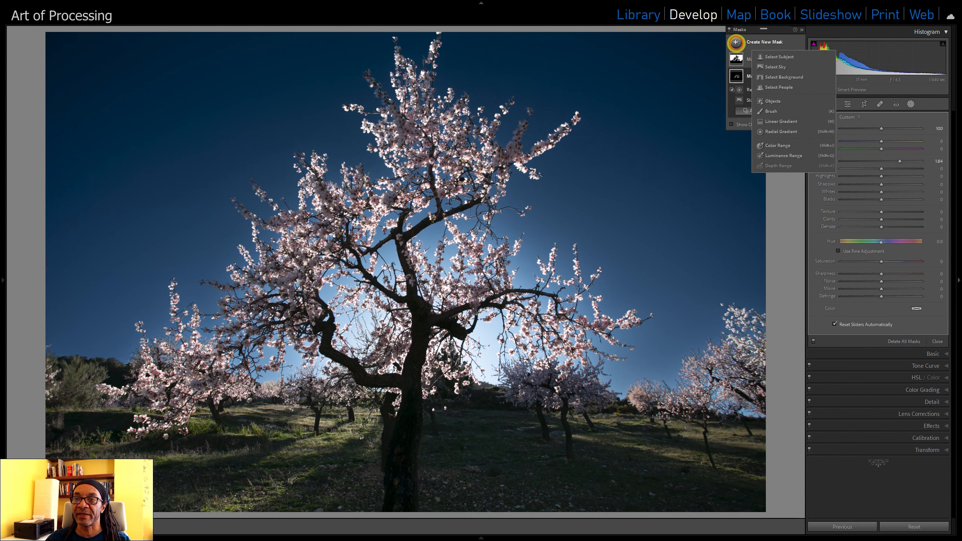
- Duplicate and invert Mask 2, the sky mask, so the copy covers the trees and ground
{"action": "left_click", "coordinate": [737, 59]}
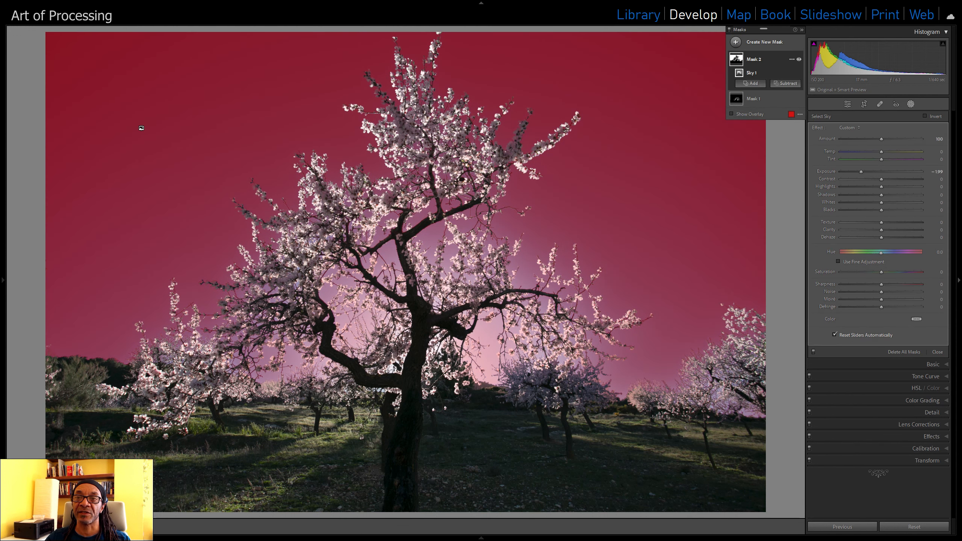
{"action": "right_click", "coordinate": [763, 62]}
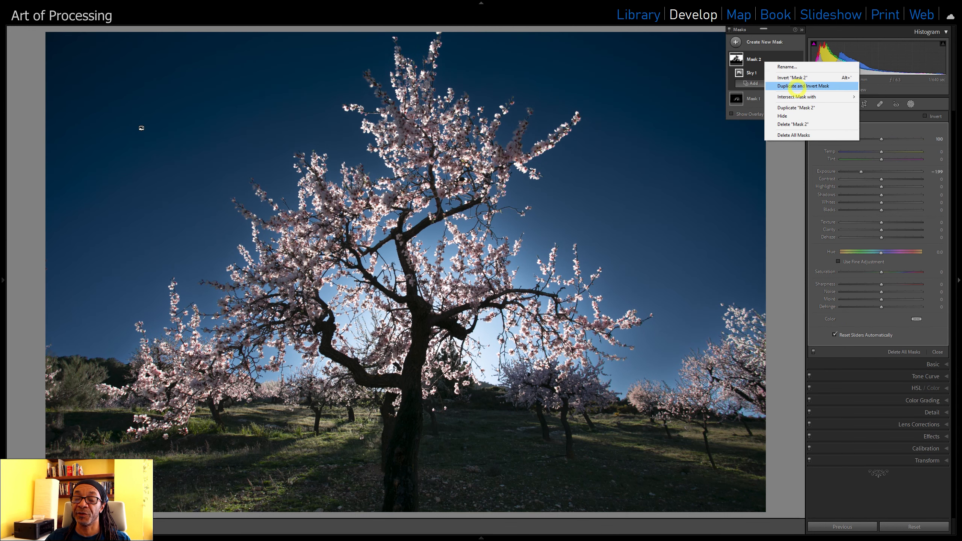
{"action": "left_click", "coordinate": [797, 87]}
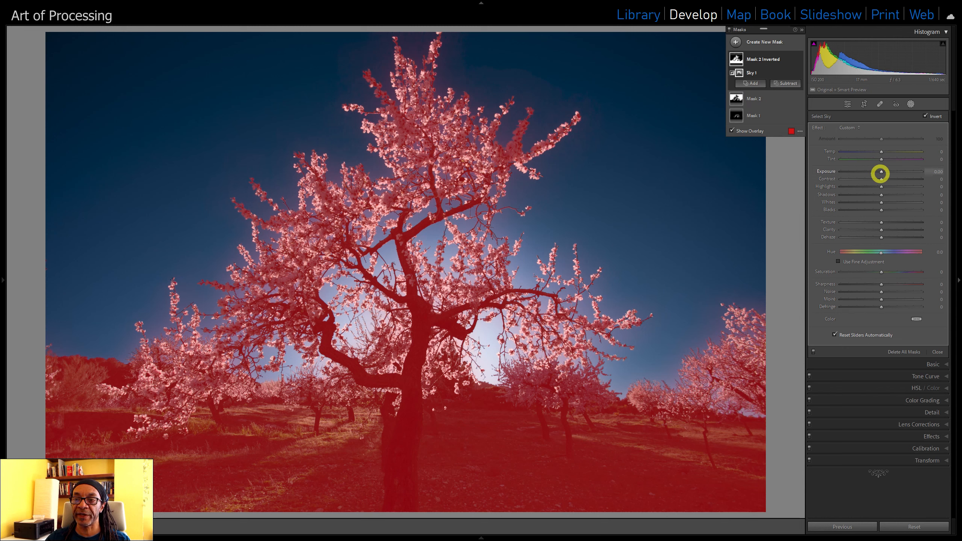
- Set the inverted mask's Exposure to 1.58, Highlights to -17, Whites to -23 and Saturation to 57
{"action": "left_click_drag", "start_coordinate": [880, 174], "coordinate": [898, 171]}
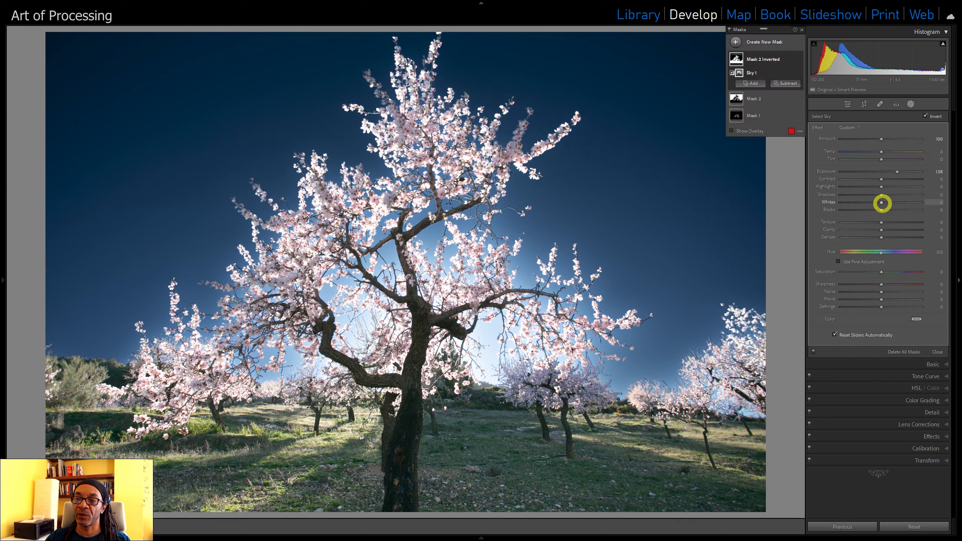
{"action": "mouse_move", "coordinate": [882, 203]}
{"action": "left_mouse_down"}
{"action": "mouse_move", "coordinate": [868, 204]}
{"action": "mouse_move", "coordinate": [873, 188]}
{"action": "left_mouse_up"}
{"action": "left_click_drag", "start_coordinate": [880, 272], "coordinate": [905, 270]}
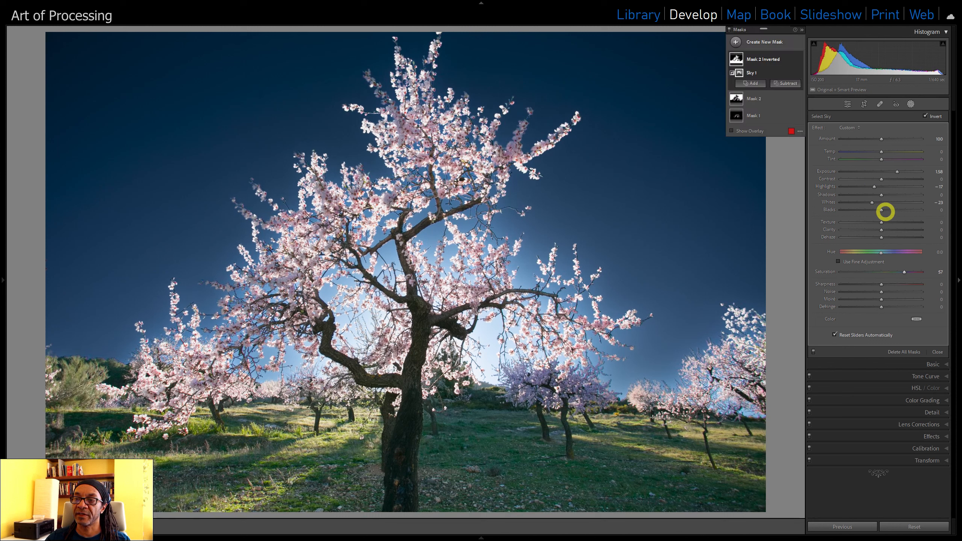
- Refine the inverted mask with Exposure 0.76, Shadows 44, Whites 0 and Blacks -5
{"action": "left_click_drag", "start_coordinate": [897, 172], "coordinate": [895, 172]}
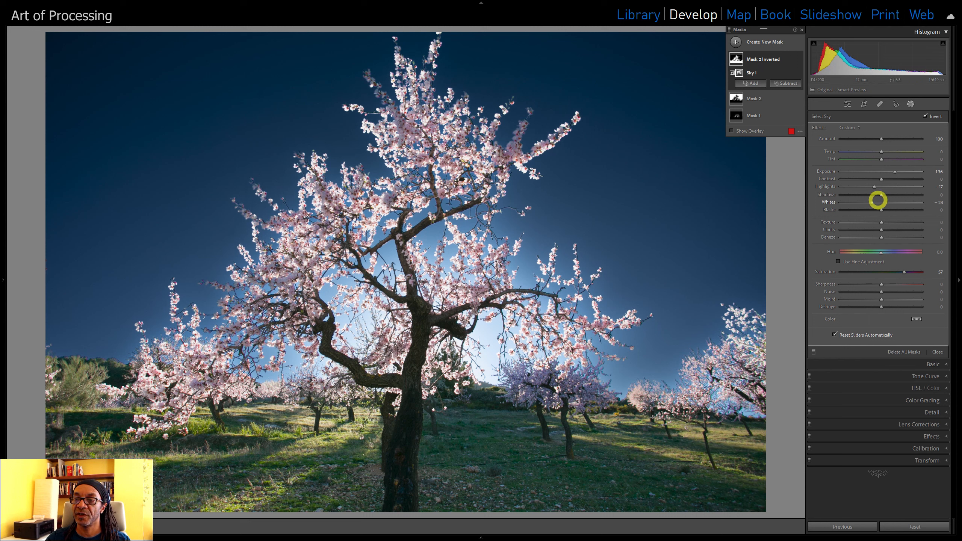
{"action": "mouse_move", "coordinate": [872, 202]}
{"action": "left_mouse_down"}
{"action": "mouse_move", "coordinate": [854, 204]}
{"action": "mouse_move", "coordinate": [881, 205]}
{"action": "left_mouse_up"}
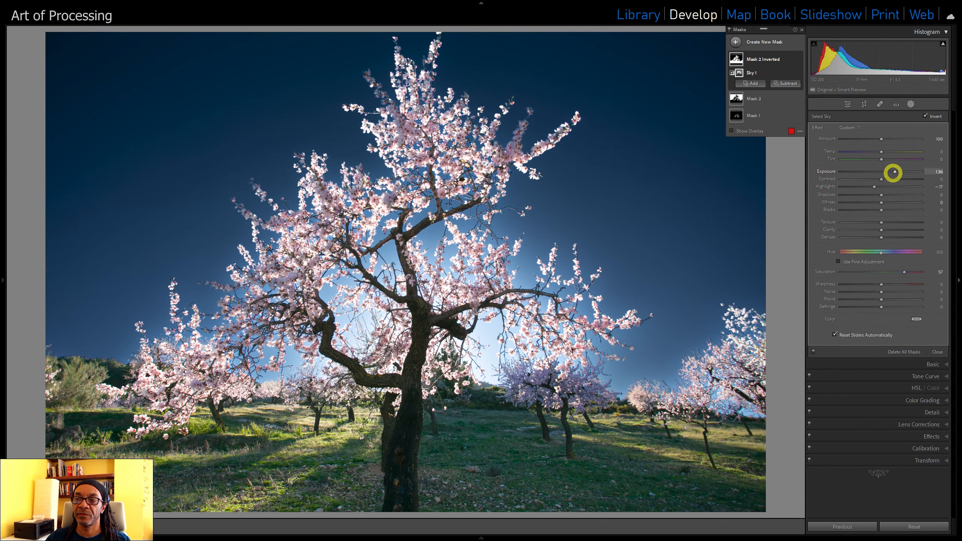
{"action": "left_click_drag", "start_coordinate": [891, 172], "coordinate": [878, 209]}
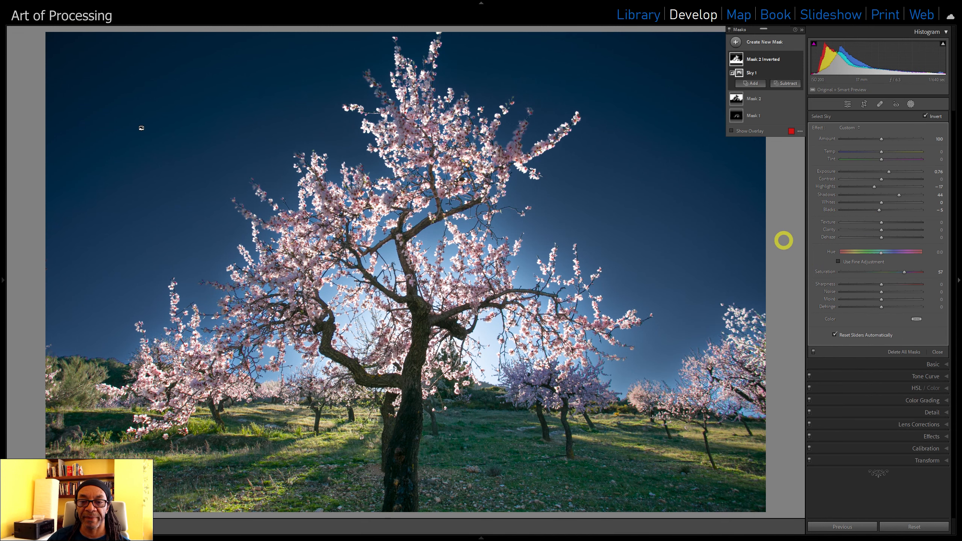
- Close the masking tools and compare the edited photo with its unedited version
{"action": "key", "text": "backslash"}
{"action": "key", "text": "backslash"}
{"action": "key", "text": "backslash"}
{"action": "key", "text": "backslash"}
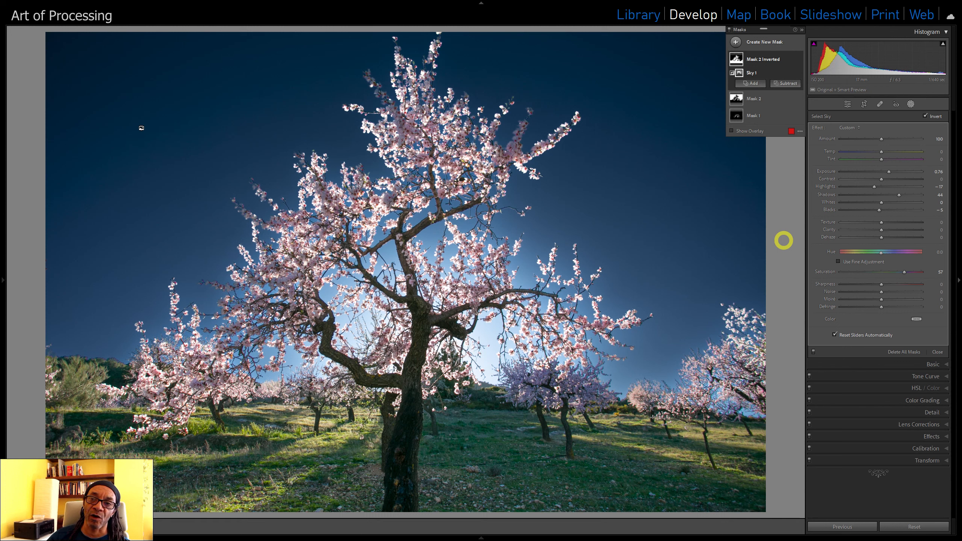
{"action": "key", "text": "shift+w"}
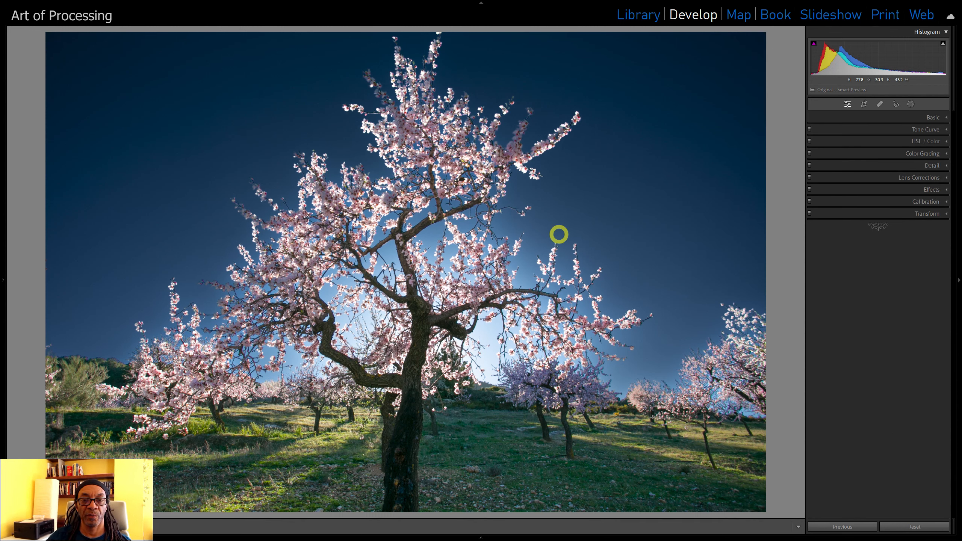
{"action": "key", "text": "backslash"}
{"action": "key", "text": "backslash"}
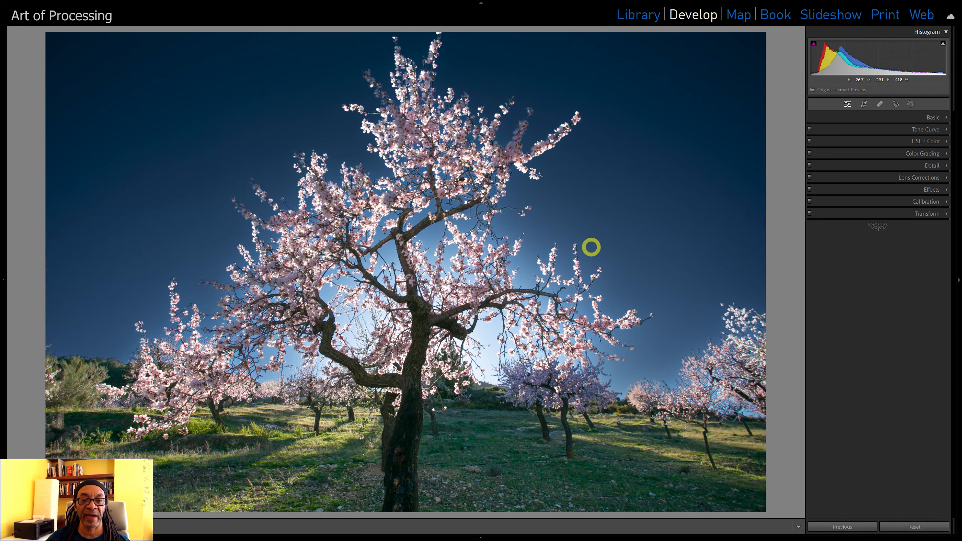
{"action": "key", "text": "backslash"}
{"action": "key", "text": "backslash"}
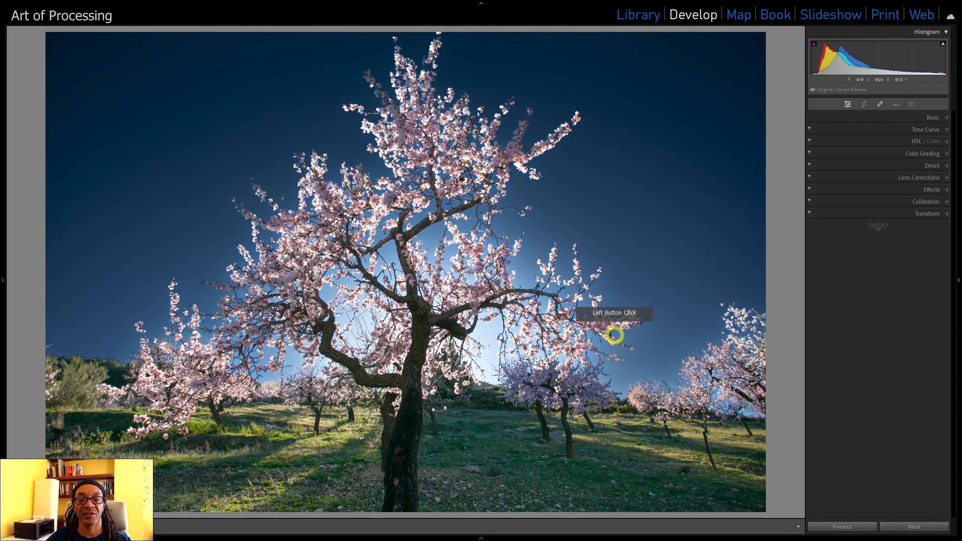
- Inspect the smaller background trees up close, and check the whole photo against its original state
{"action": "left_click", "coordinate": [690, 384]}
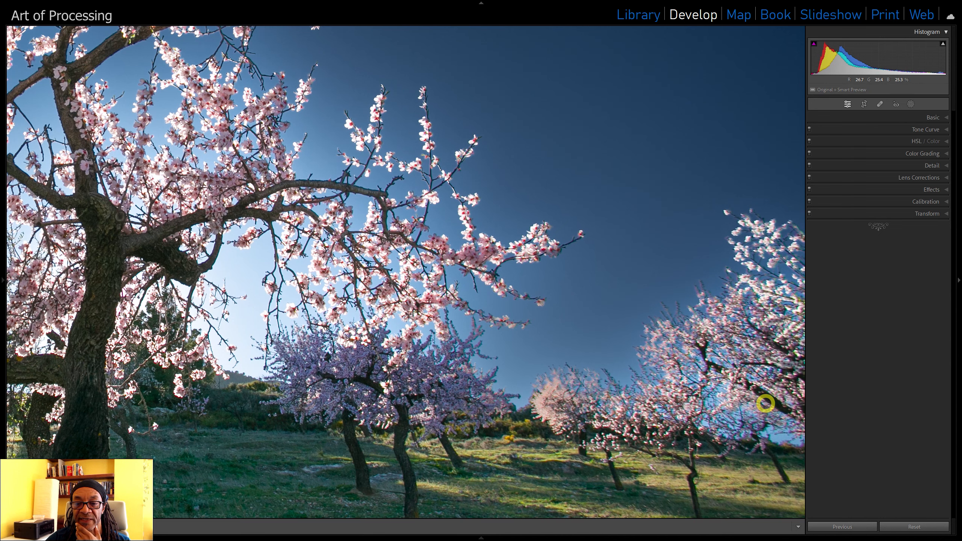
{"action": "left_click", "coordinate": [653, 282]}
{"action": "key", "text": "backslash"}
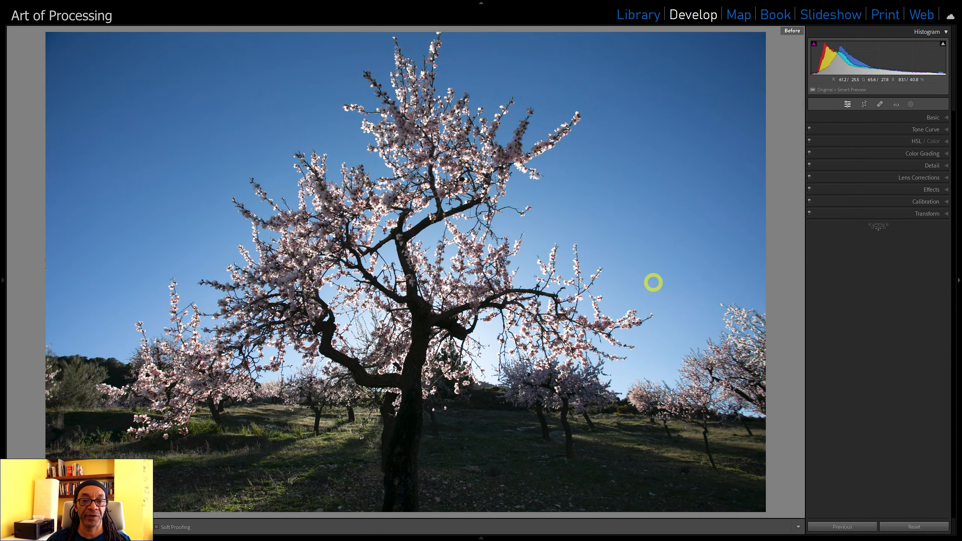
{"action": "key", "text": "backslash"}
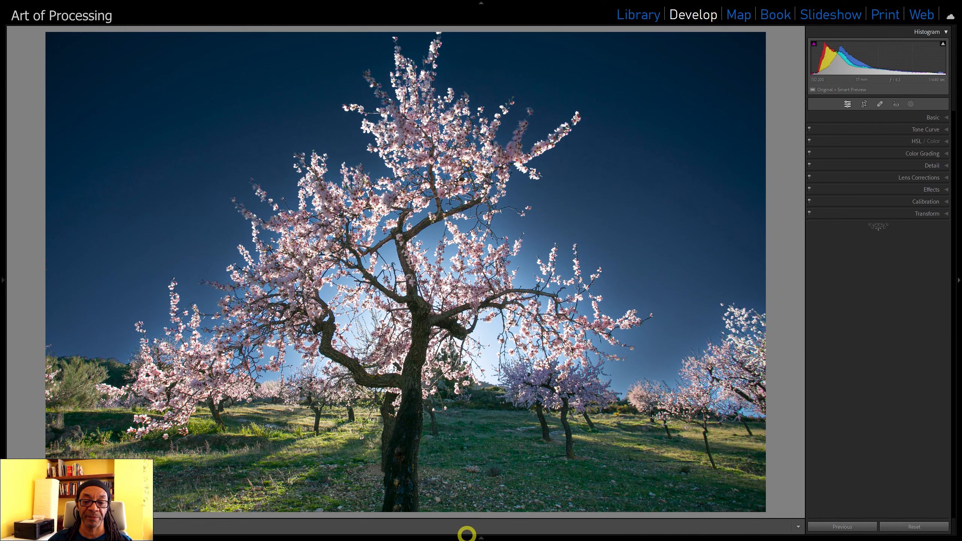
- Select the bluish long-exposure photo of the sea rock (86) and show the catalog in the Library grid
{"action": "mouse_move", "coordinate": [469, 535]}
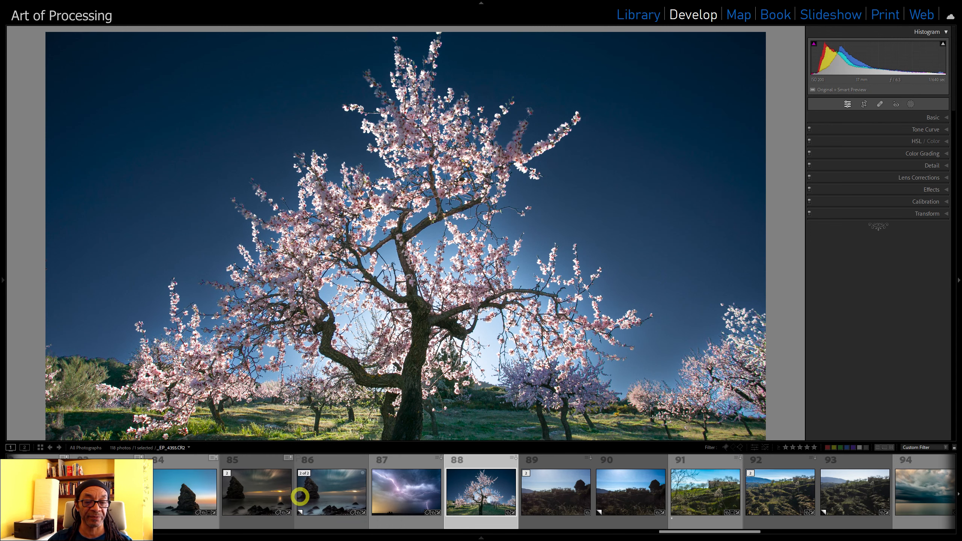
{"action": "left_click", "coordinate": [333, 488]}
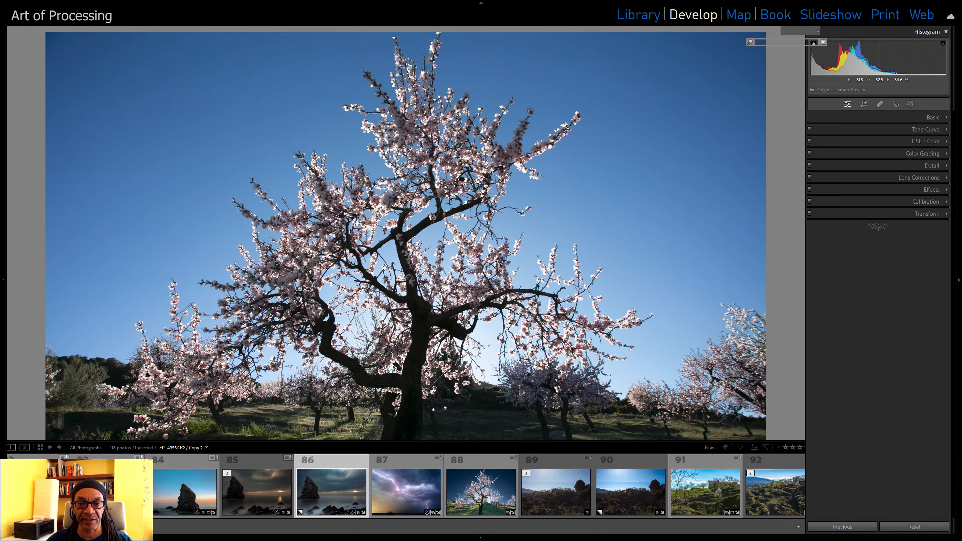
{"action": "key", "text": "g"}
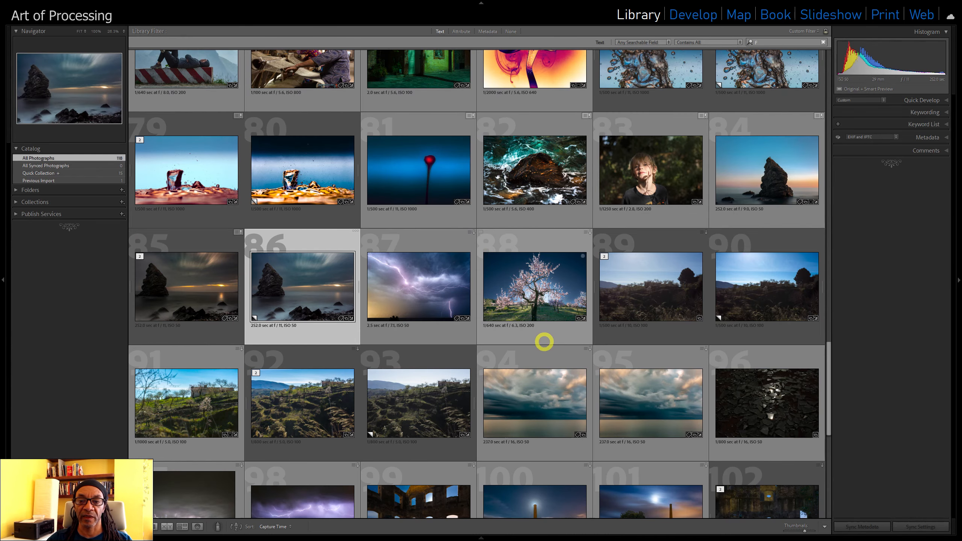
- Browse the photo grid and open the blossoming tree photo (88) in Loupe view
{"action": "scroll", "coordinate": [543, 340], "scroll_direction": "down", "scroll_amount": 5}
{"action": "scroll", "coordinate": [537, 348], "scroll_direction": "up", "scroll_amount": 5}
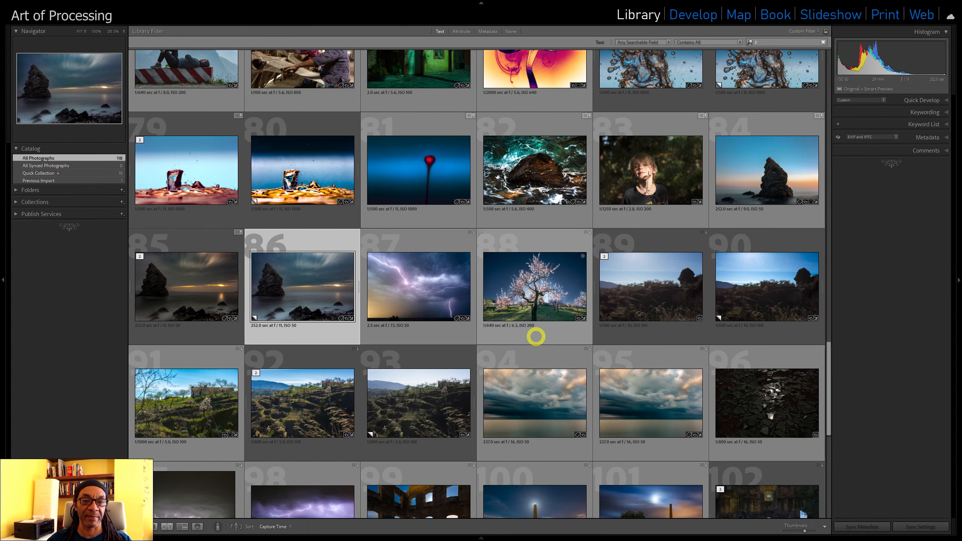
{"action": "double_click", "coordinate": [551, 291]}
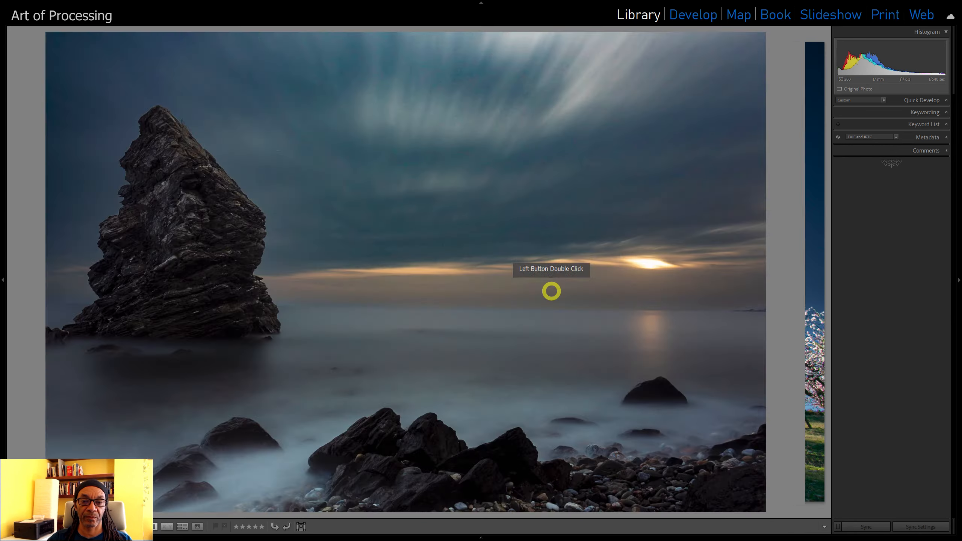